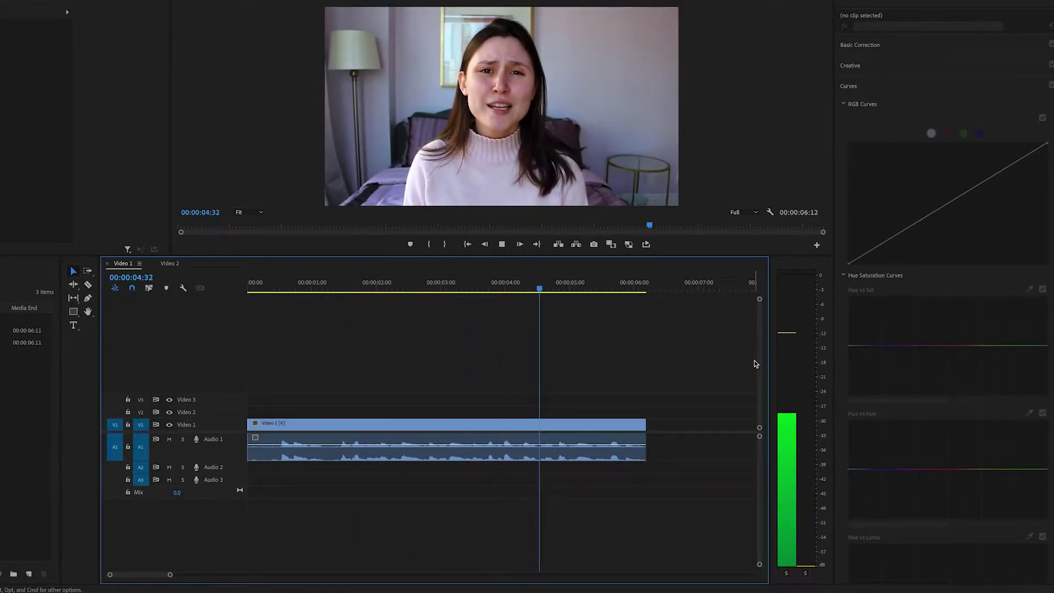
Play back Video 1 from an earlier point, then select its audio clip showing Panner Balance -100
click(437, 424)
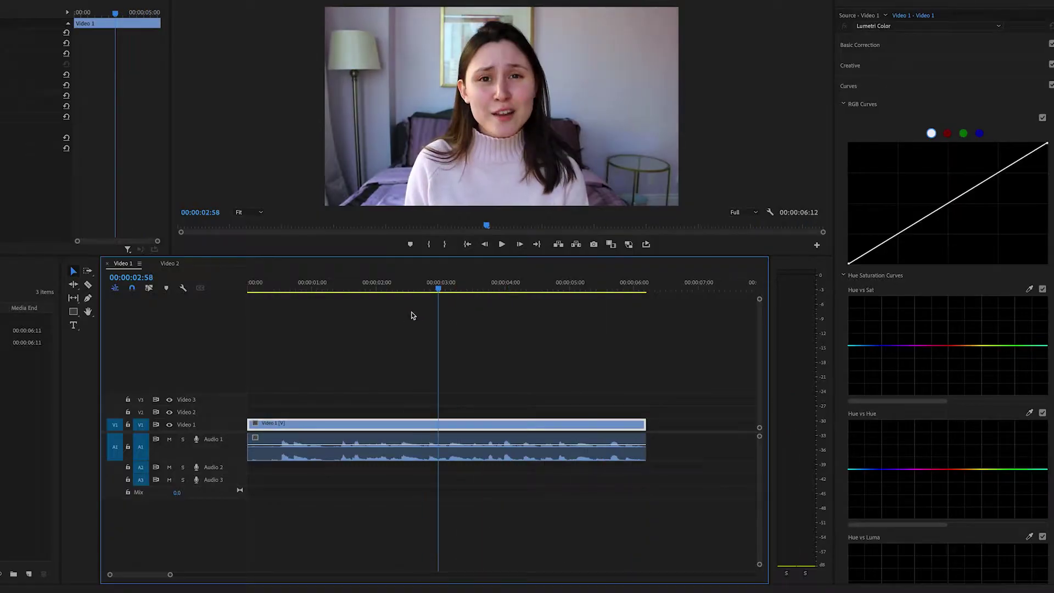
drag(438, 284, 336, 341)
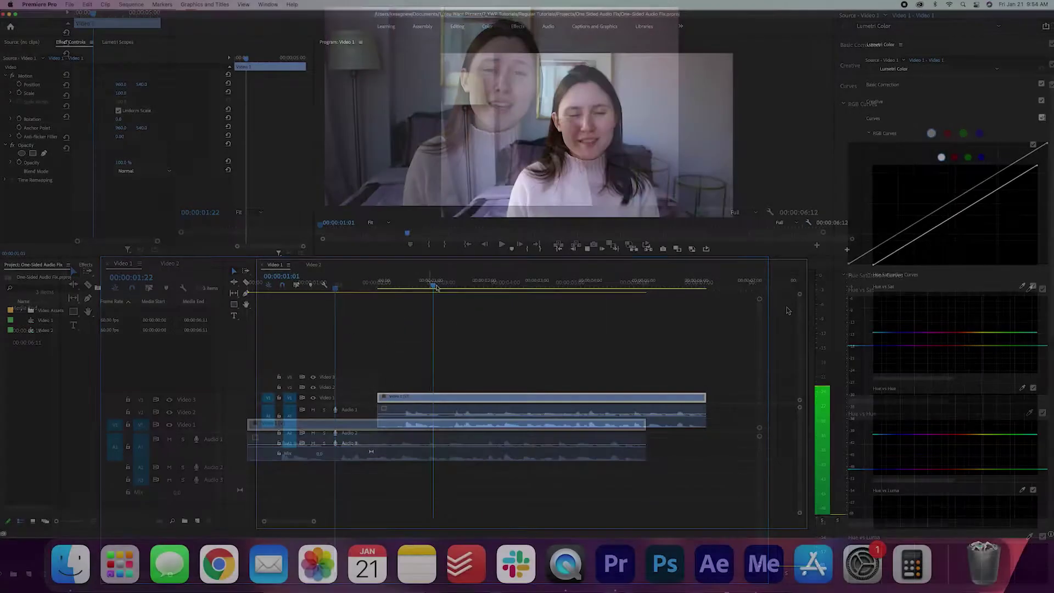
key(space)
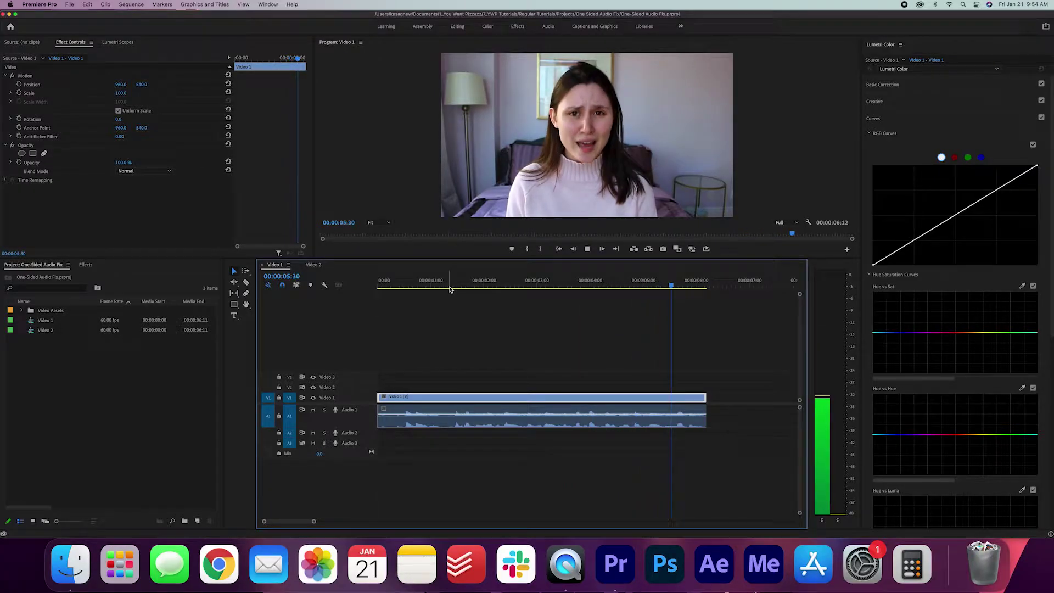
key(Home)
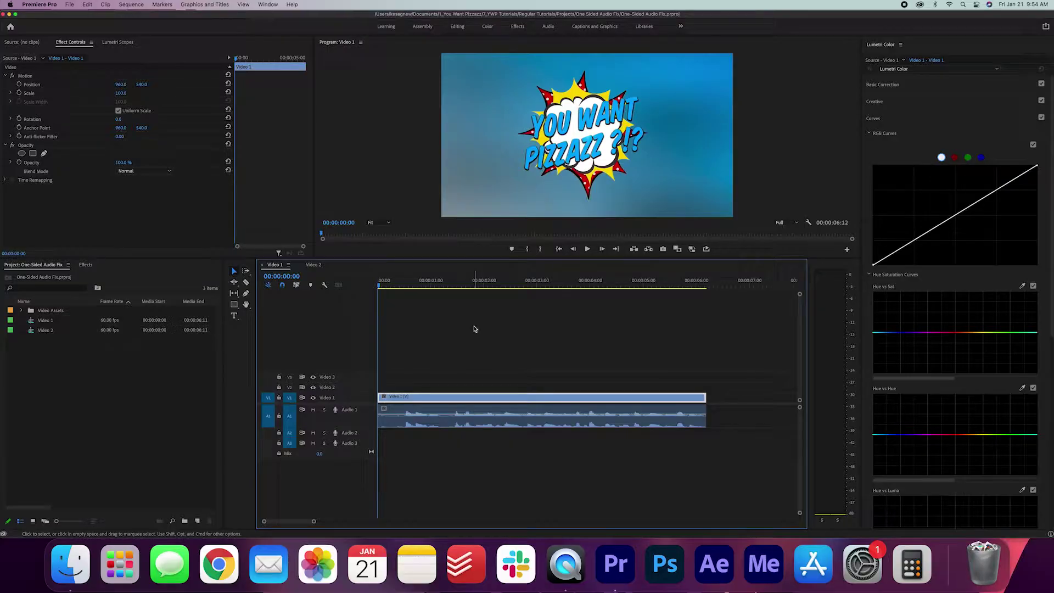
click(472, 420)
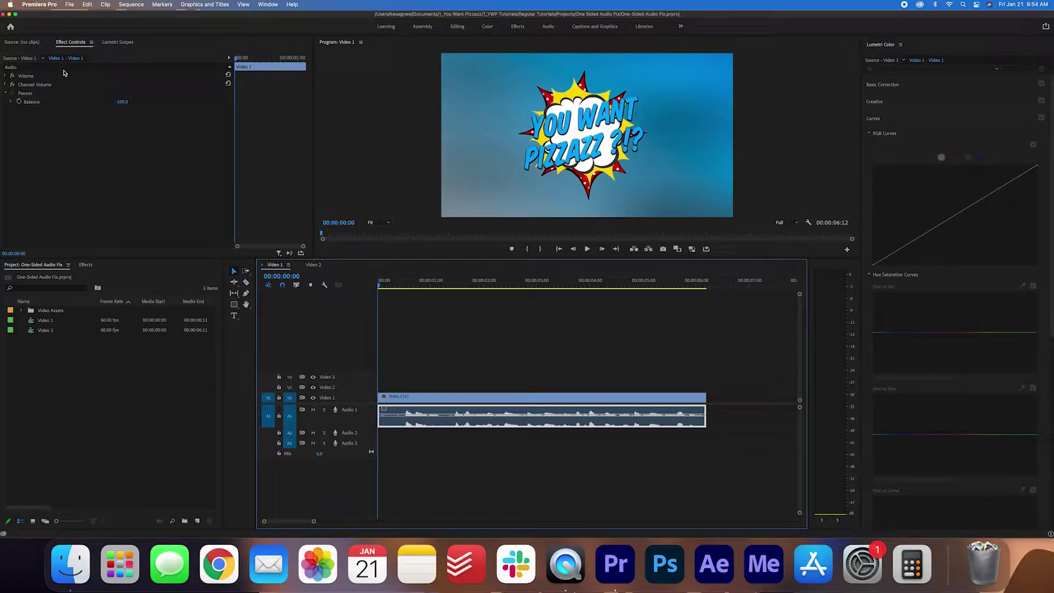
Change the clip's Panner Balance from -100 to 0 and delete its Balance keyframes
click(268, 4)
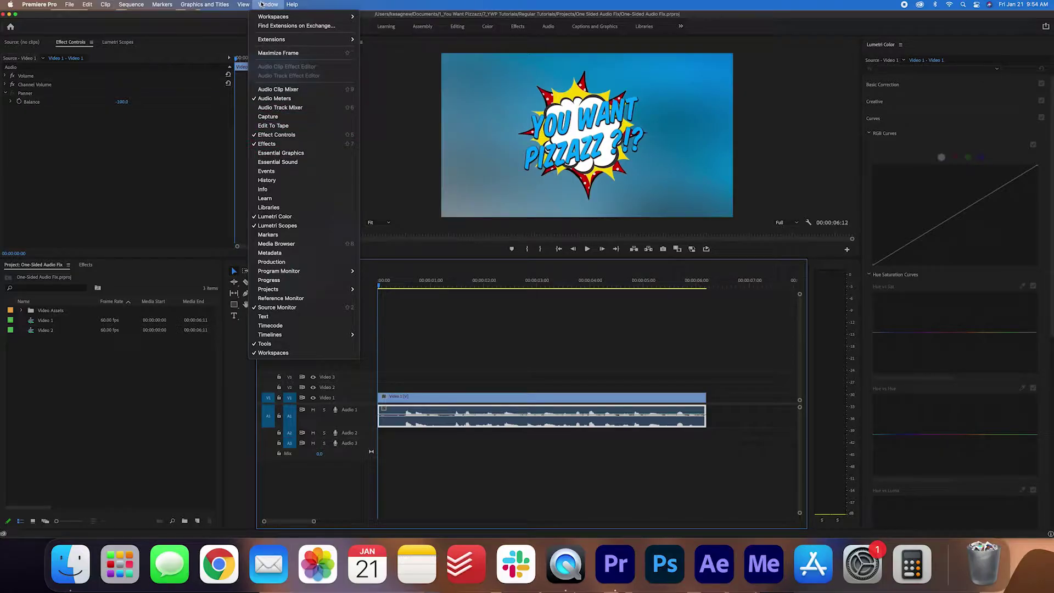
click(262, 5)
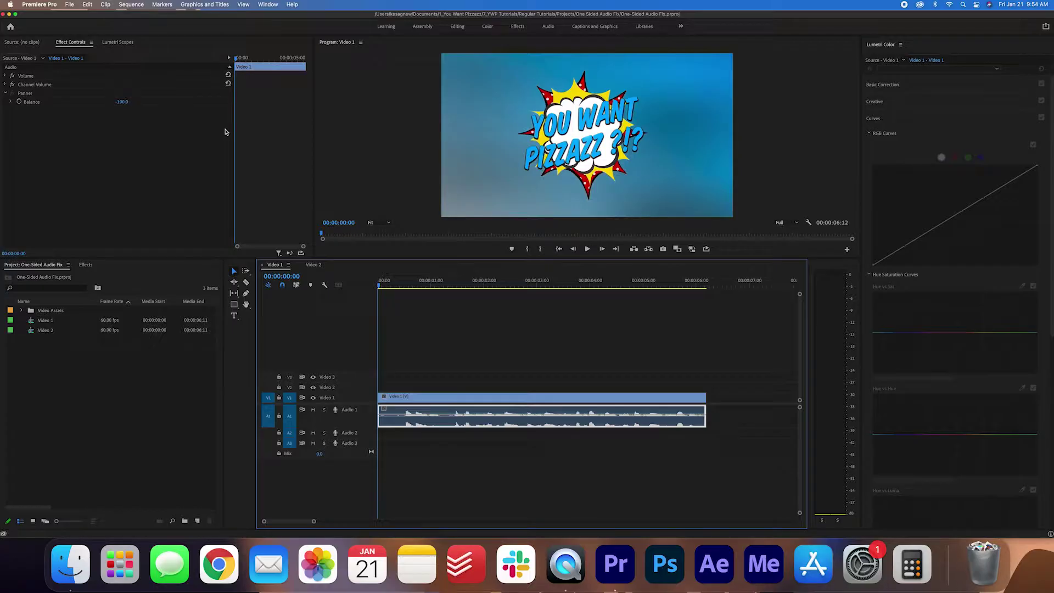
click(126, 101)
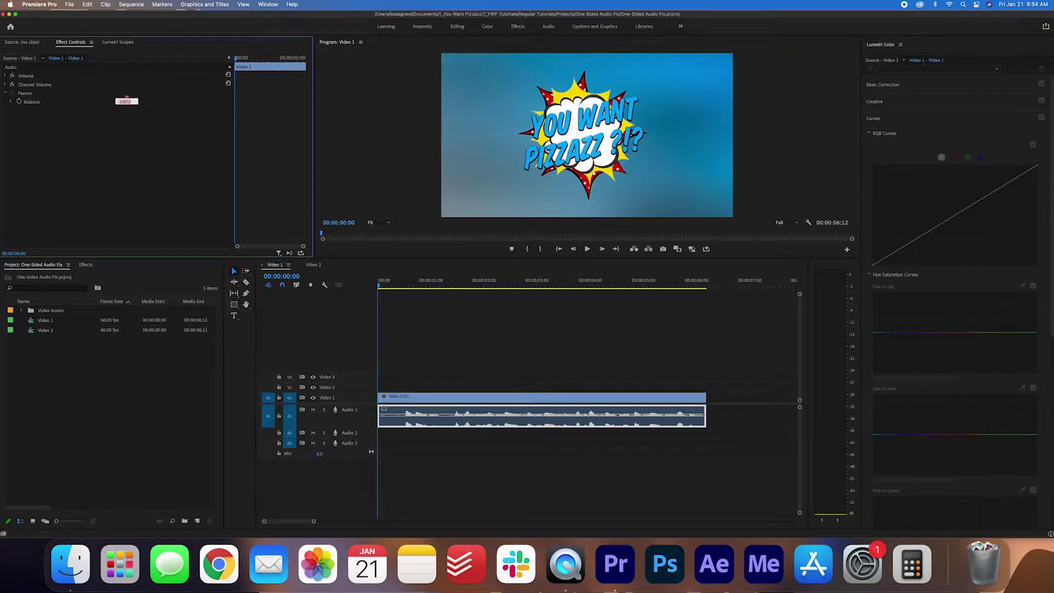
text(0)
key(Return)
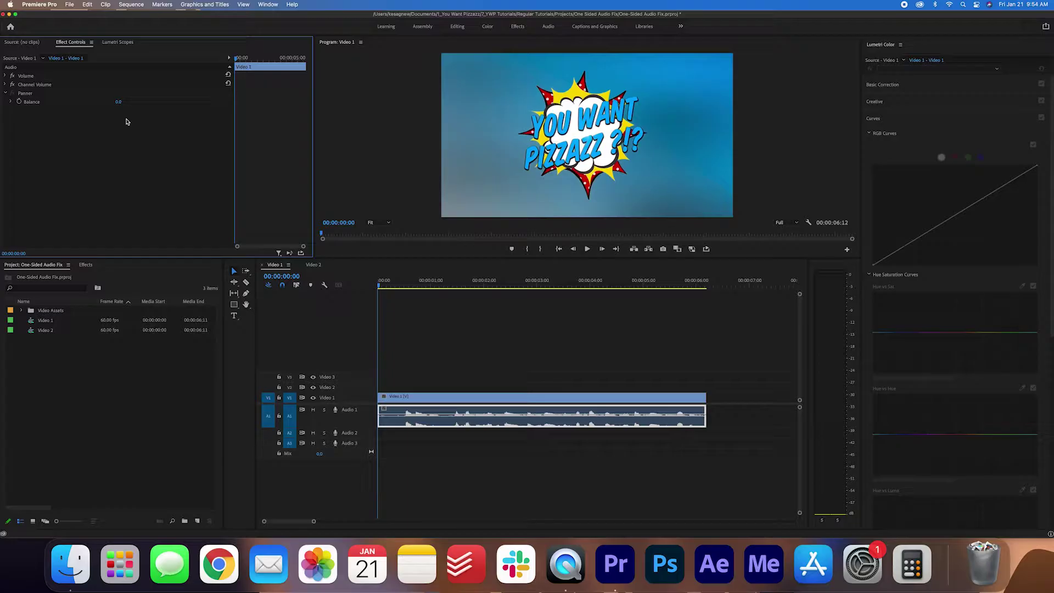
click(18, 104)
click(600, 288)
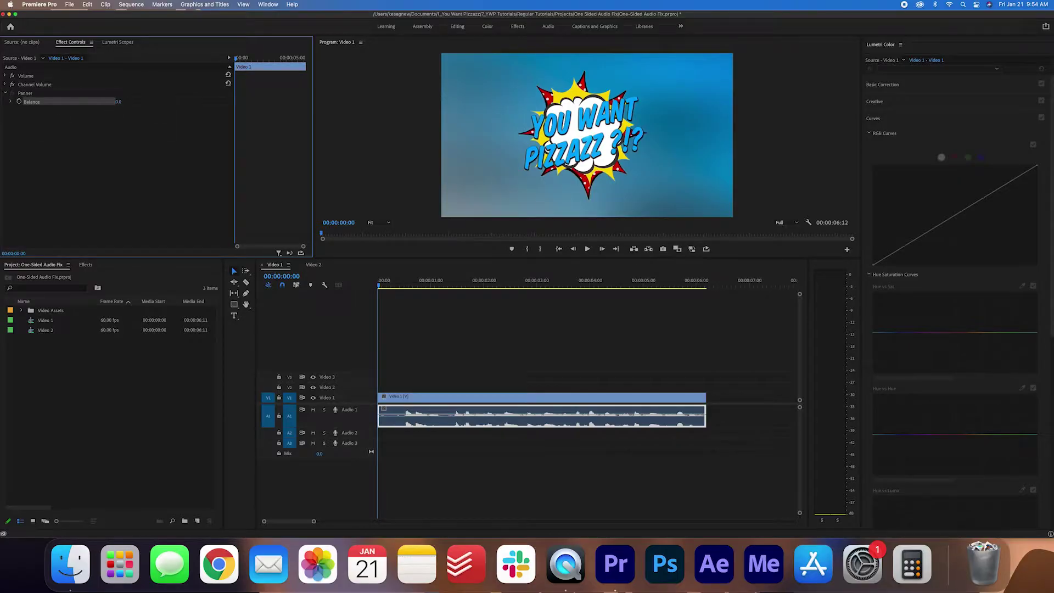
Play the Video 1 sequence to check the centred audio
key(space)
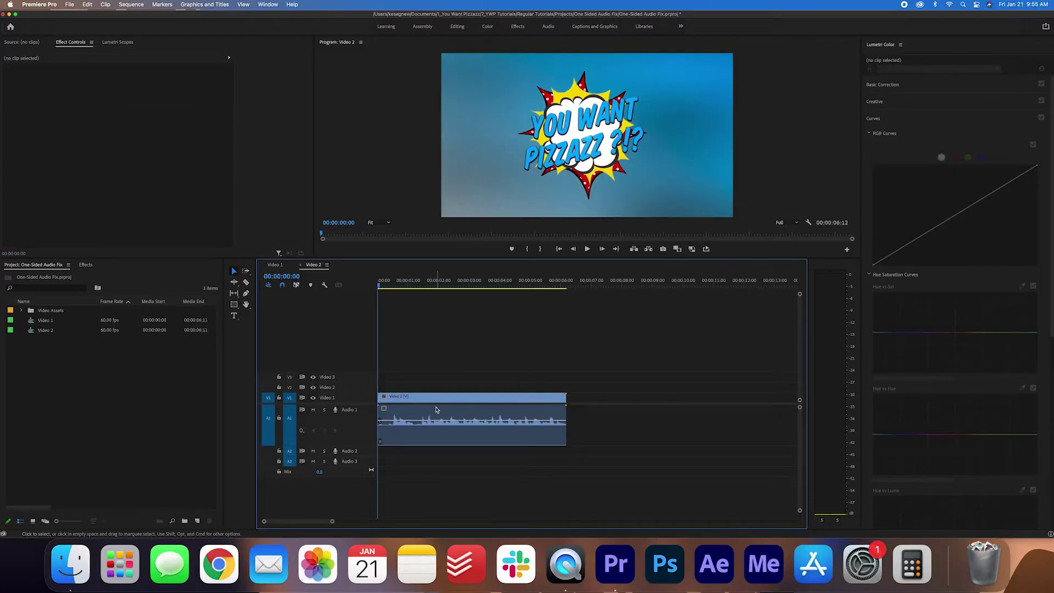
Play Video 2, stop it, and select its audio clip to show Panner Balance 0
key(space)
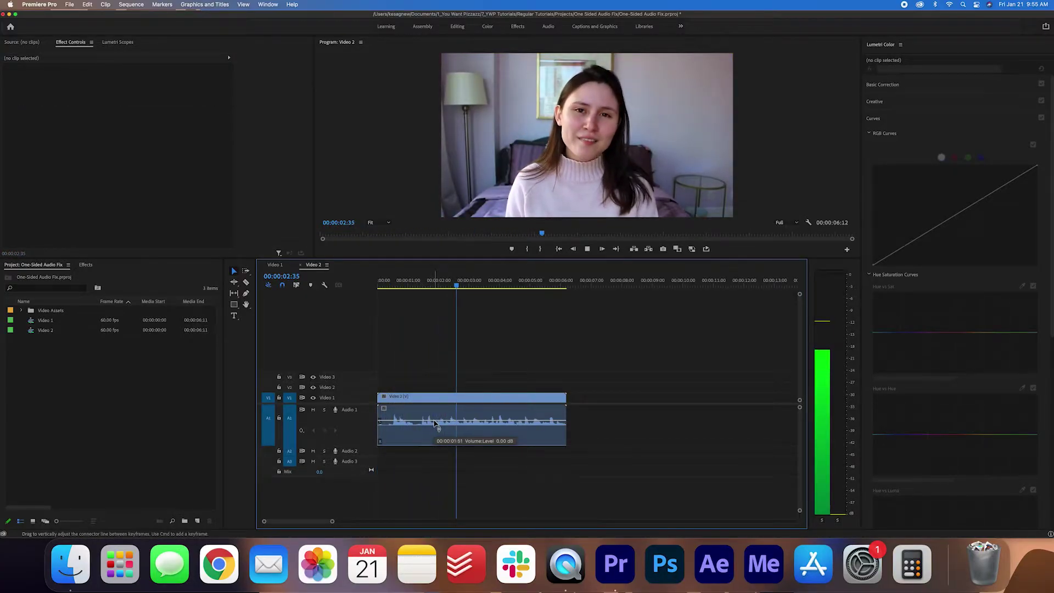
click(437, 423)
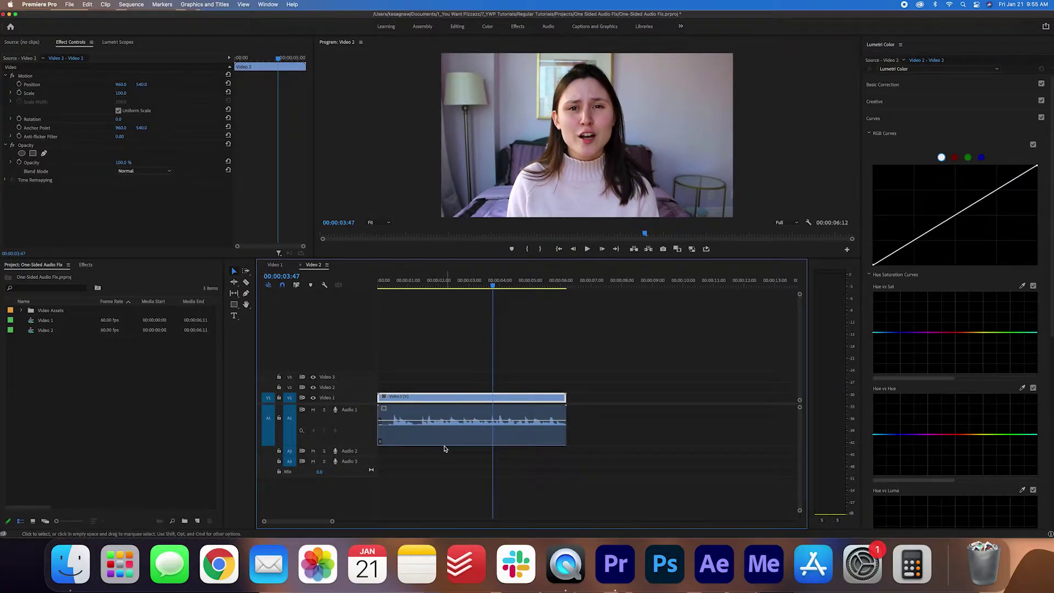
click(432, 435)
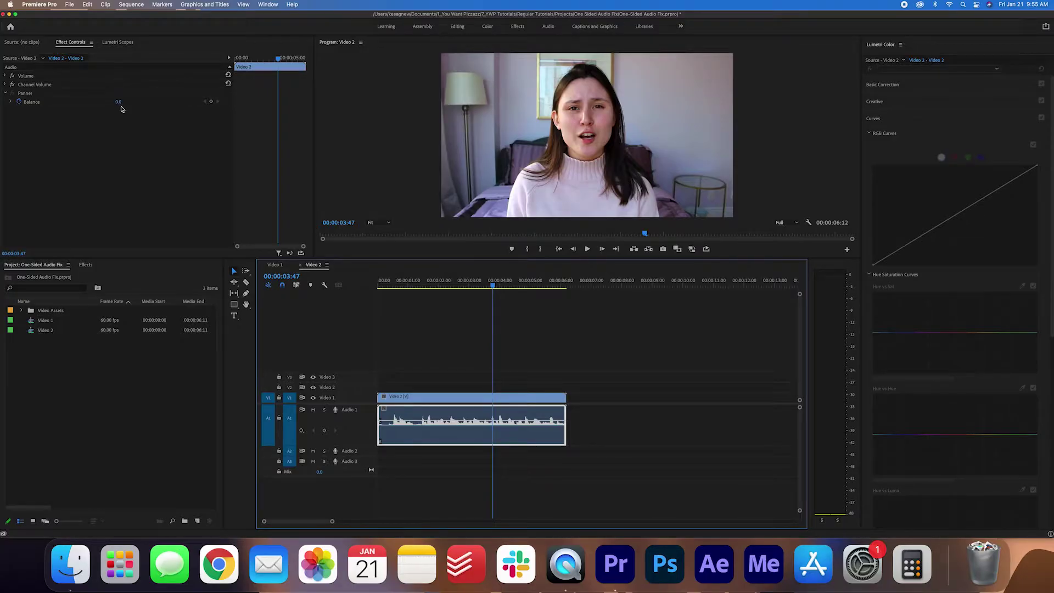
In the clip's Audio Channels dialog, feed both L and R channels from the left source
right_click(427, 421)
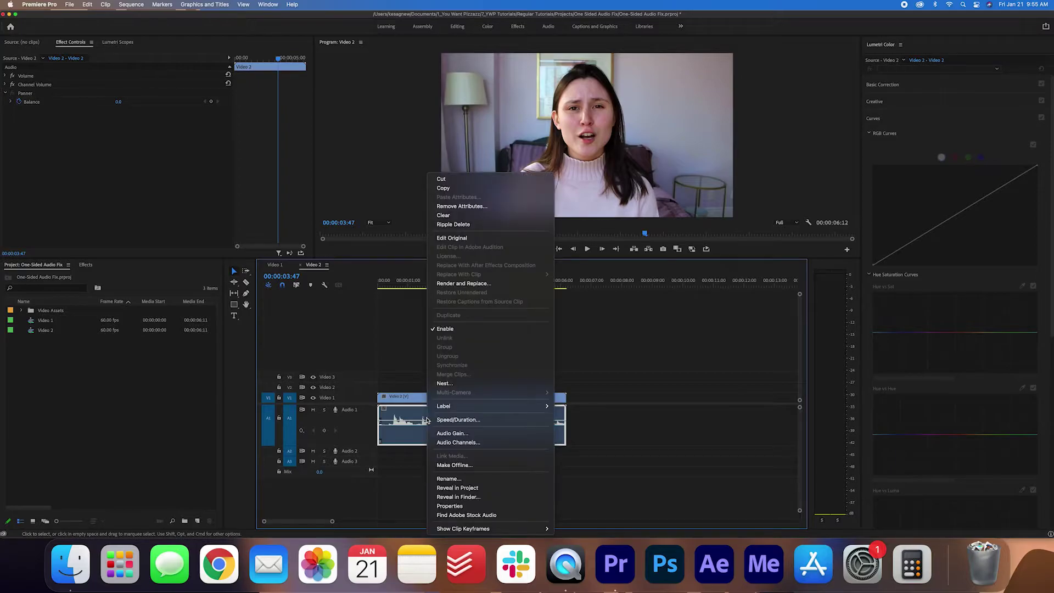
click(505, 446)
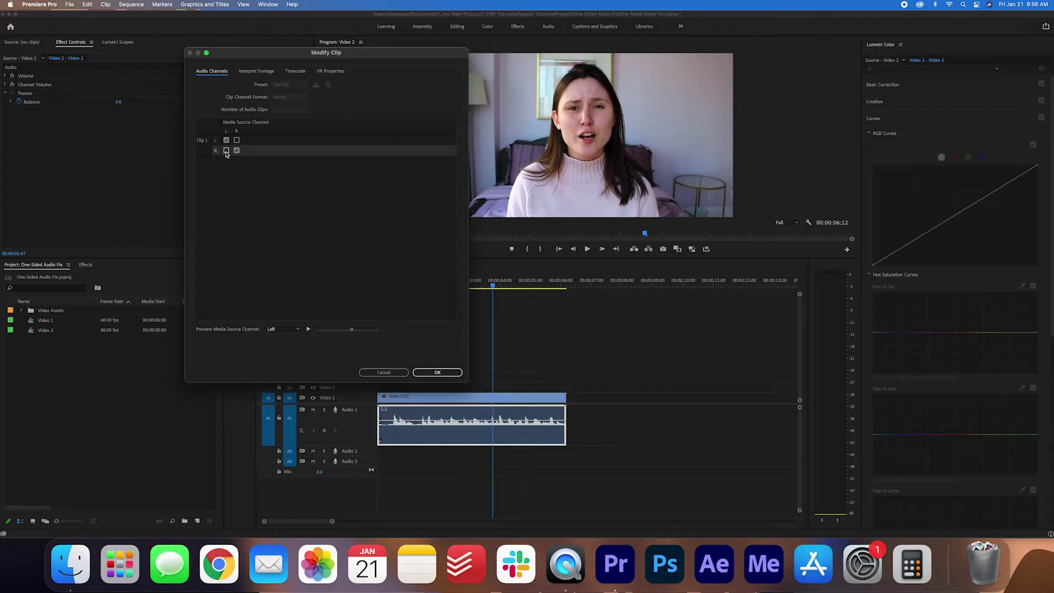
click(226, 151)
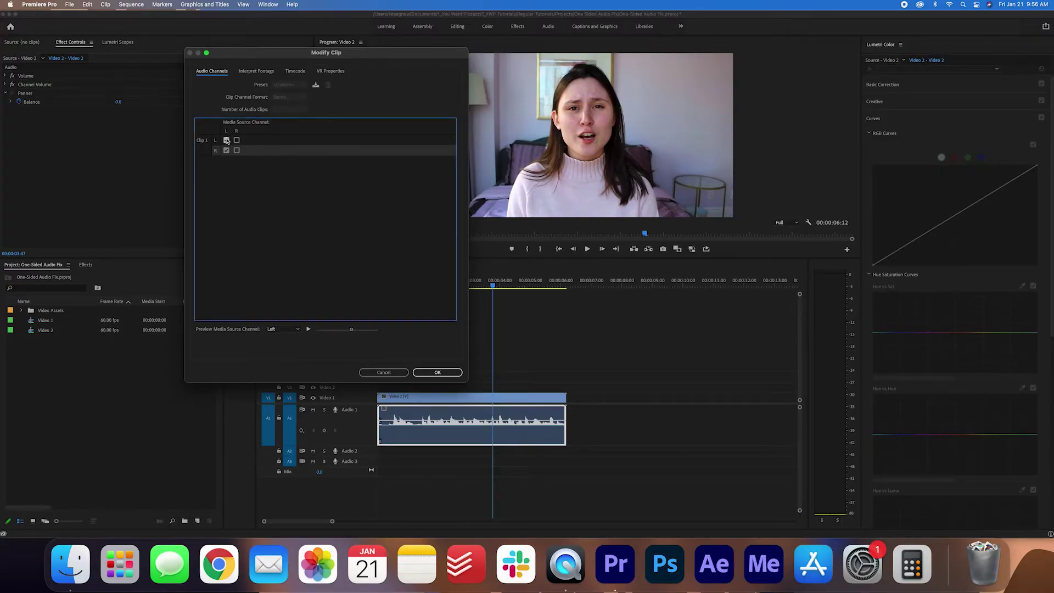
click(227, 141)
click(437, 373)
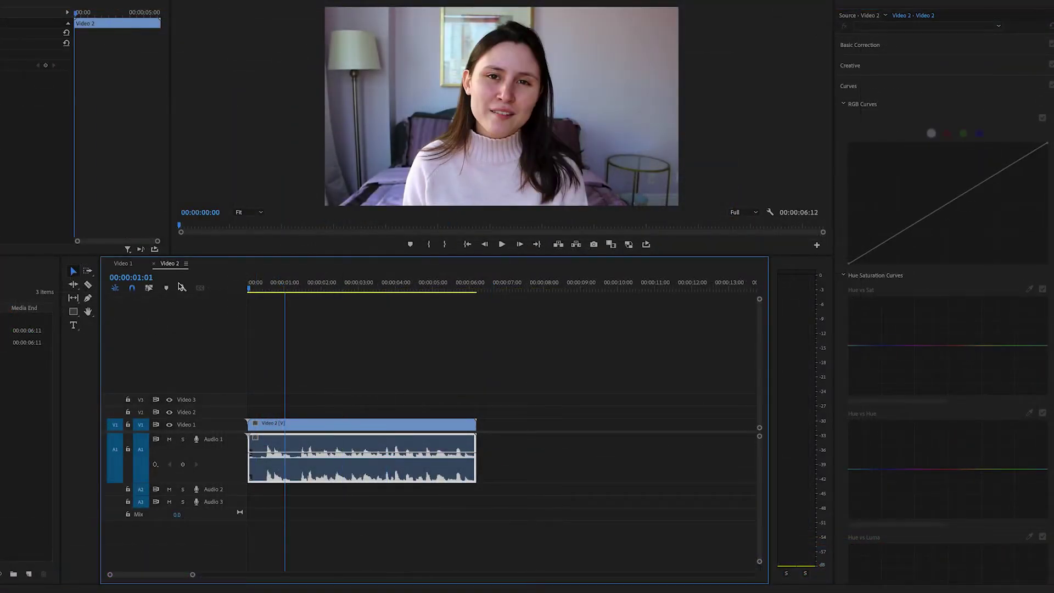
key(Home)
key(space)
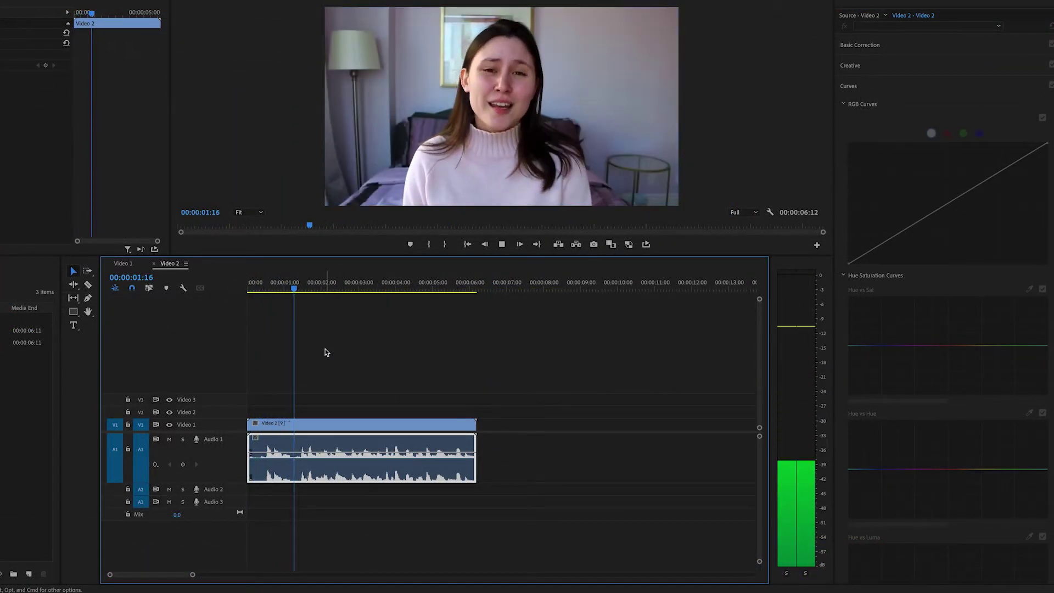